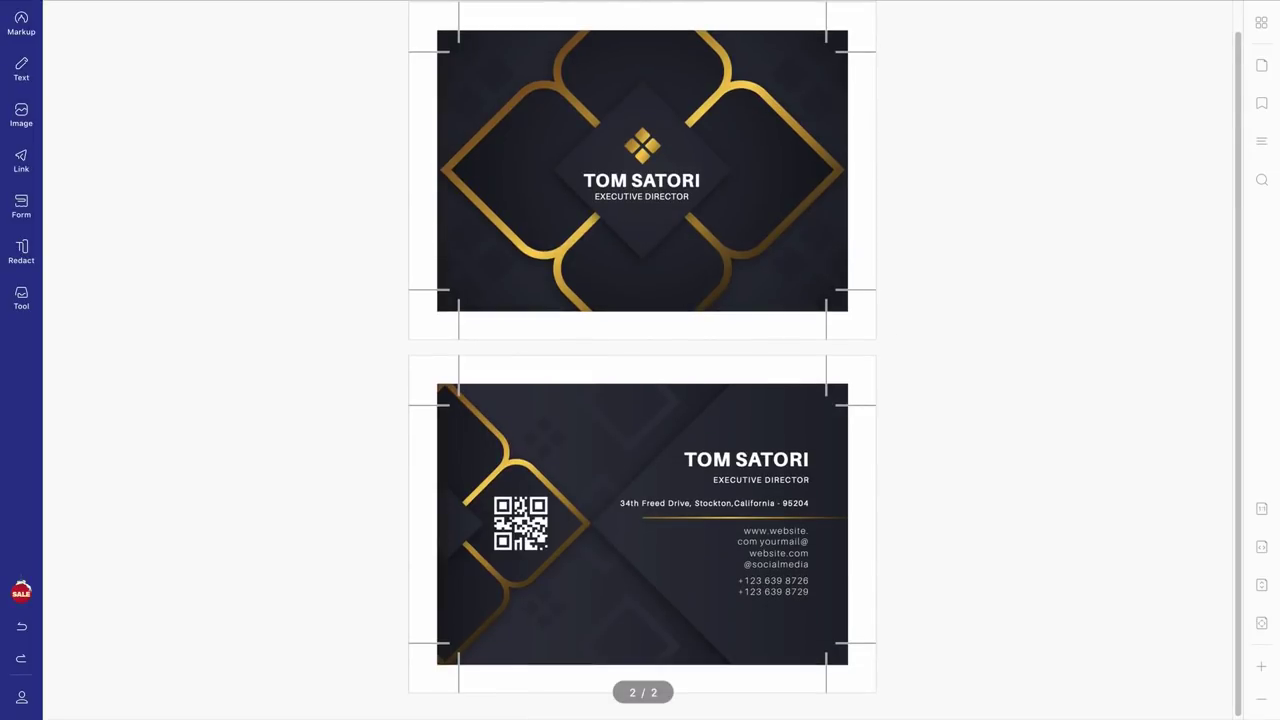
- Raise the back card's name slightly and select its contact box to reflow the website and e-mail lines
{"action": "left_click", "coordinate": [1261, 698]}
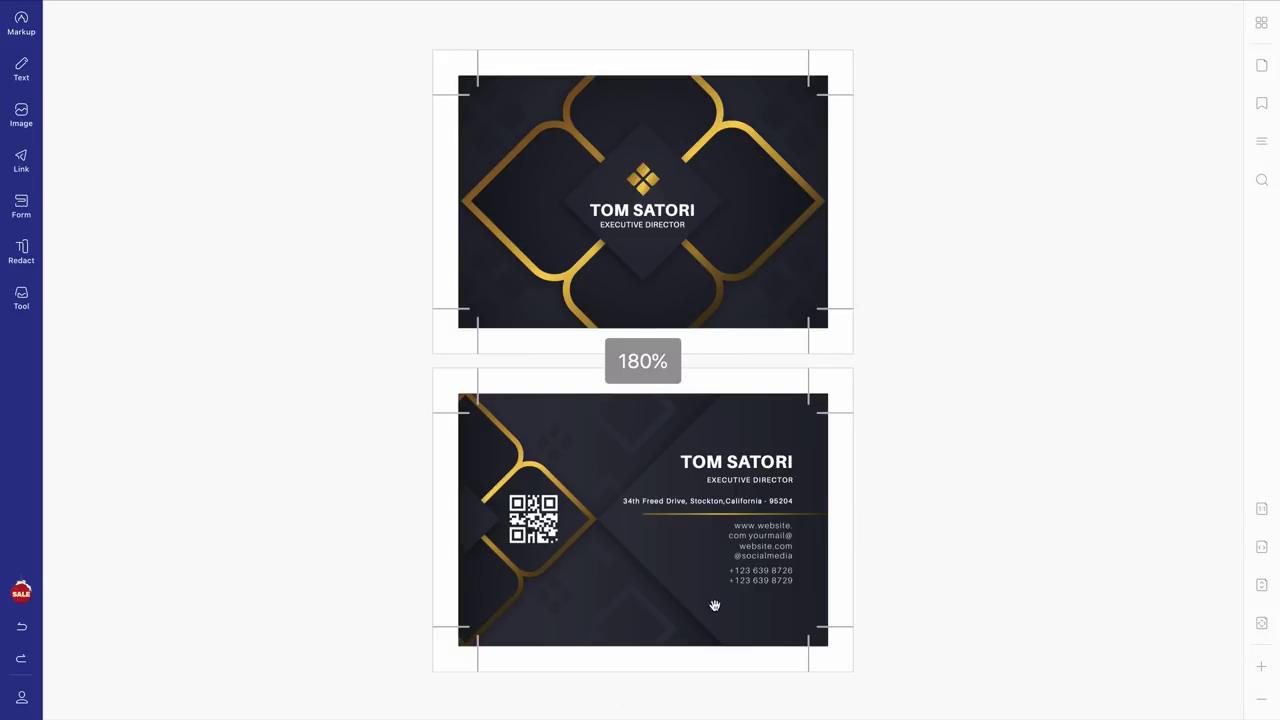
{"action": "left_click", "coordinate": [22, 70]}
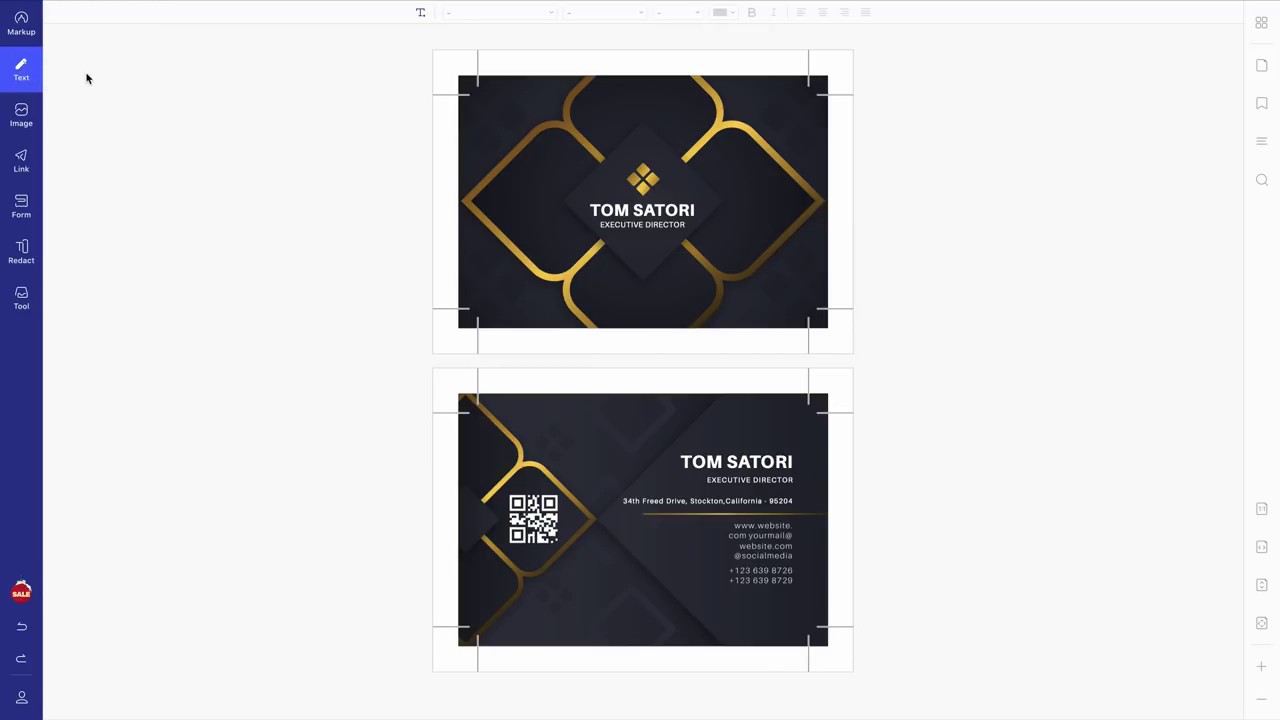
{"action": "left_click", "coordinate": [21, 70]}
{"action": "left_click", "coordinate": [665, 215]}
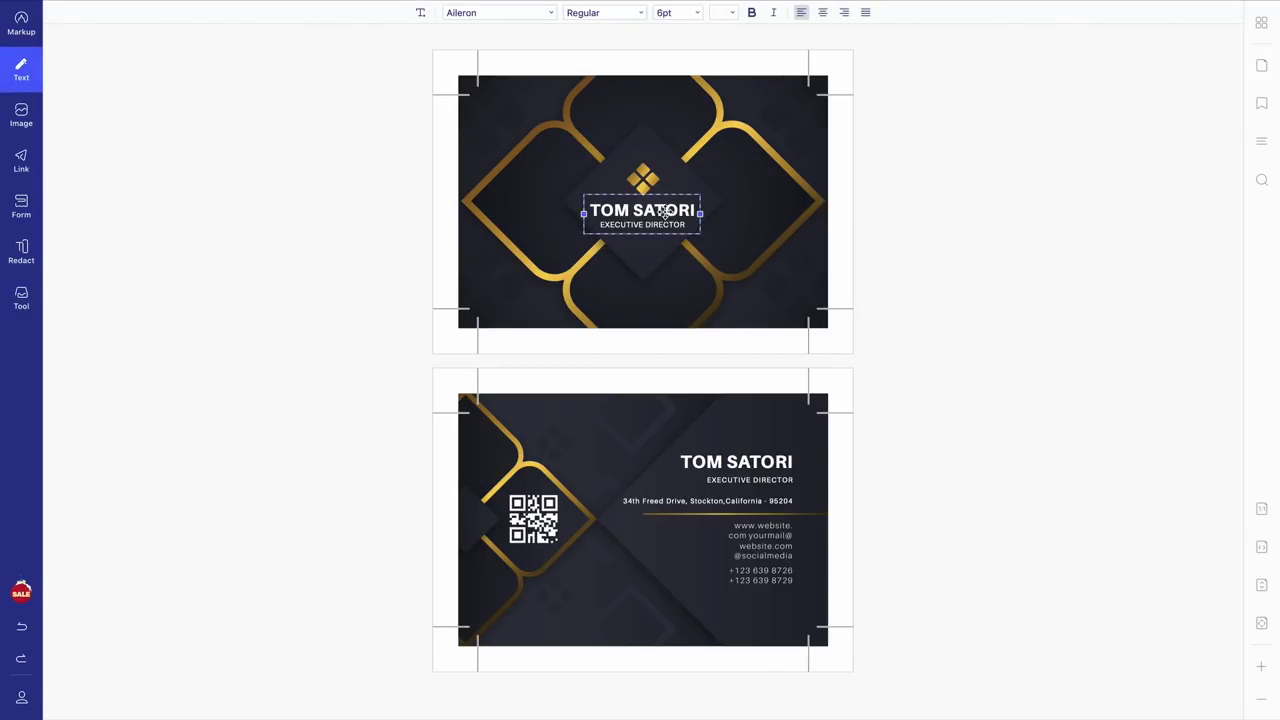
{"action": "left_click", "coordinate": [752, 460]}
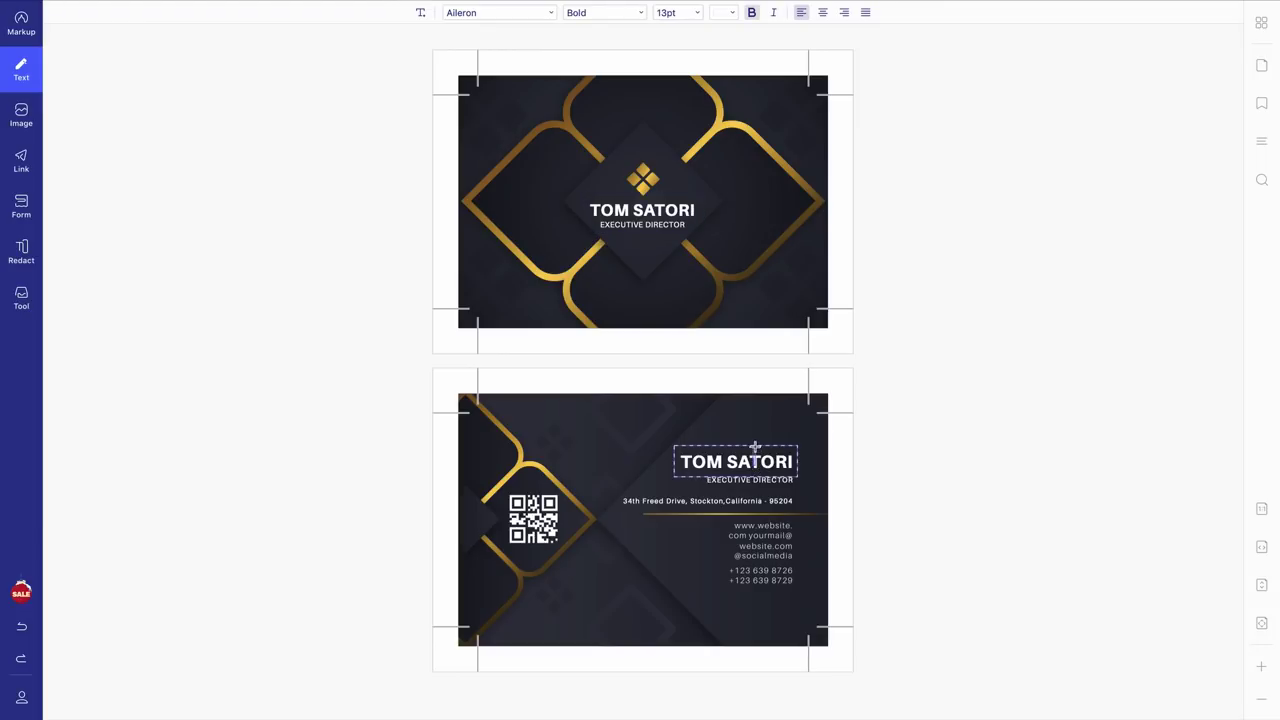
{"action": "left_click_drag", "start_coordinate": [766, 458], "coordinate": [766, 474]}
{"action": "key", "text": "Up"}
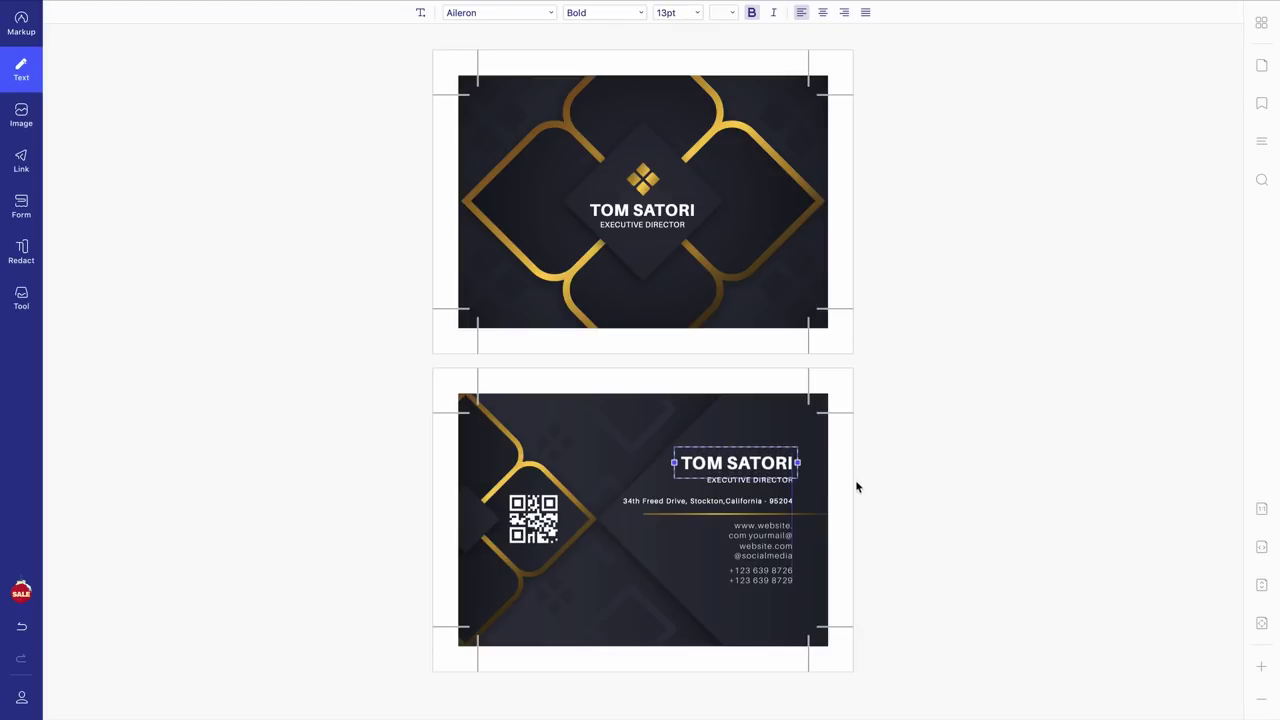
{"action": "left_click", "coordinate": [777, 534]}
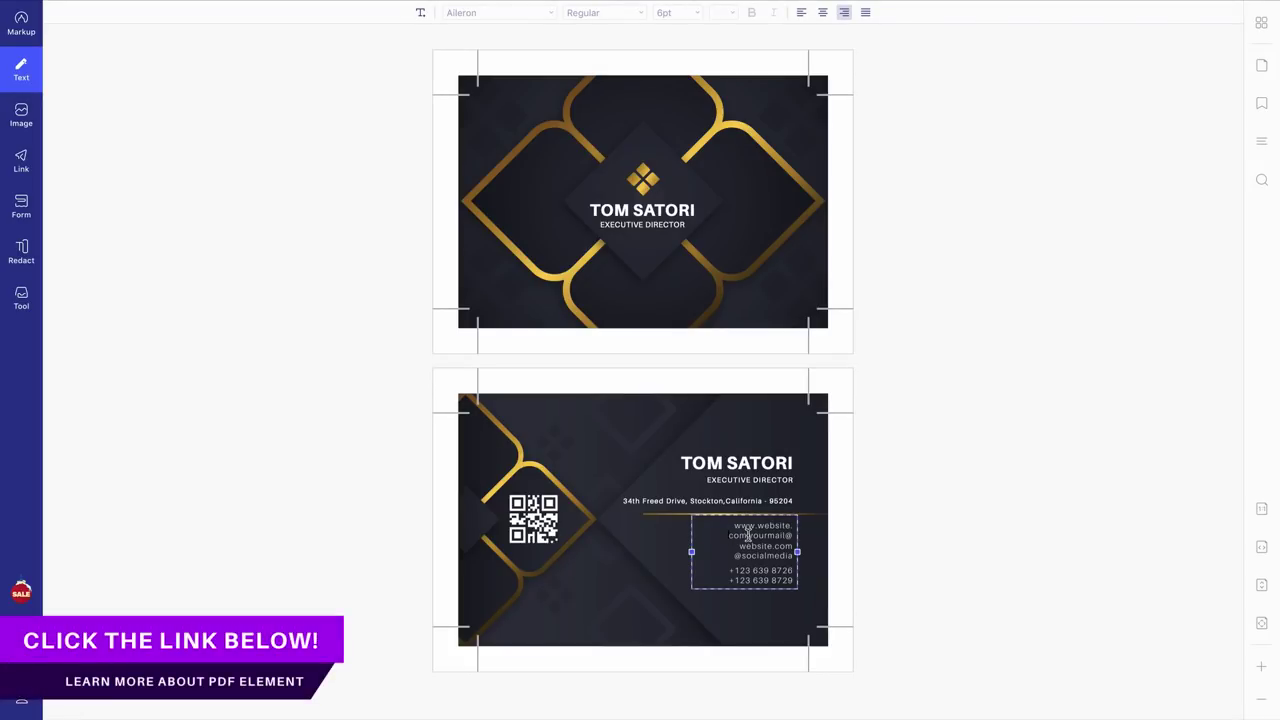
{"action": "scroll", "coordinate": [748, 536], "scroll_direction": "up", "scroll_amount": 1}
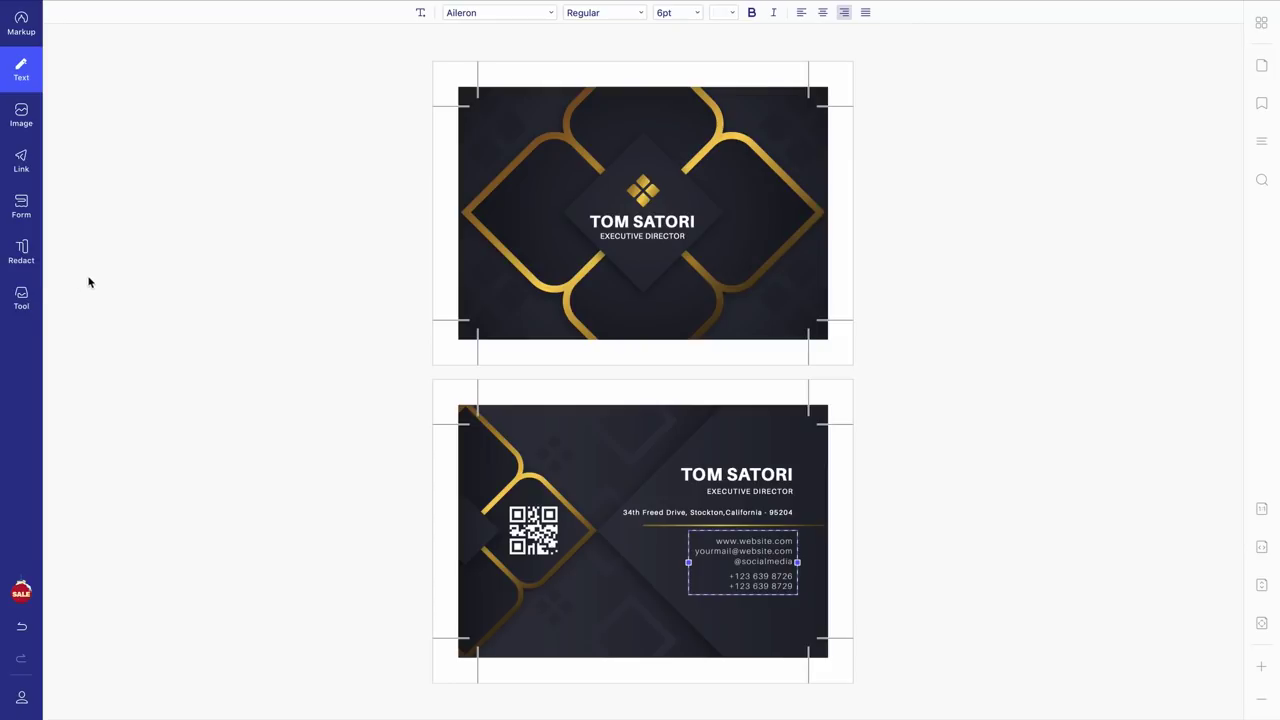
- Start a new text watermark of the card holder's name in Golden Plains - Demo font
{"action": "left_click", "coordinate": [22, 300]}
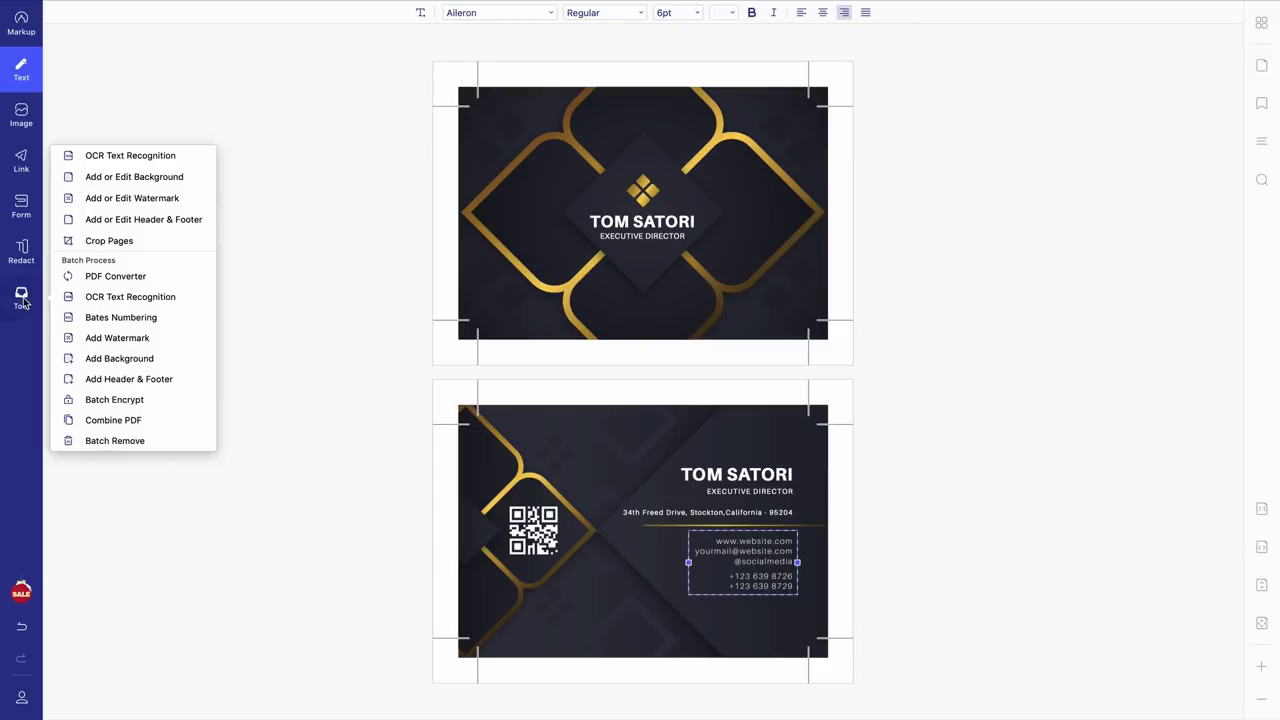
{"action": "left_click", "coordinate": [133, 198]}
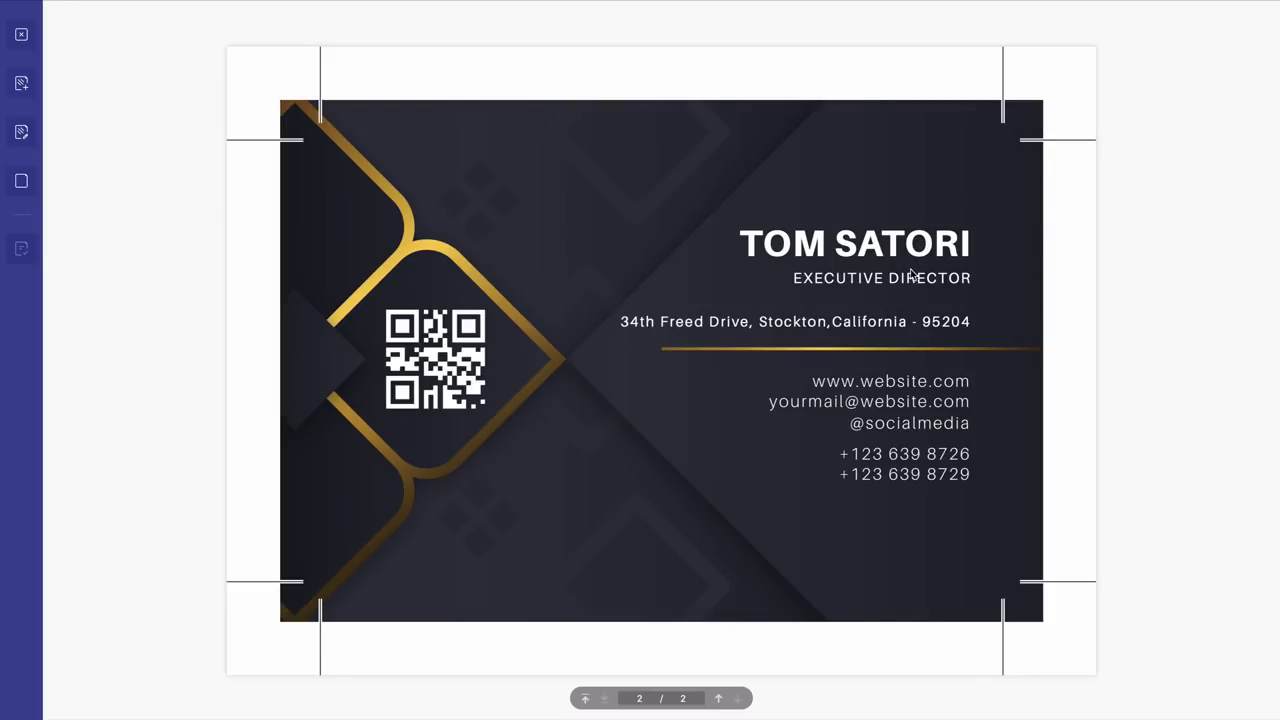
{"action": "left_click", "coordinate": [22, 85]}
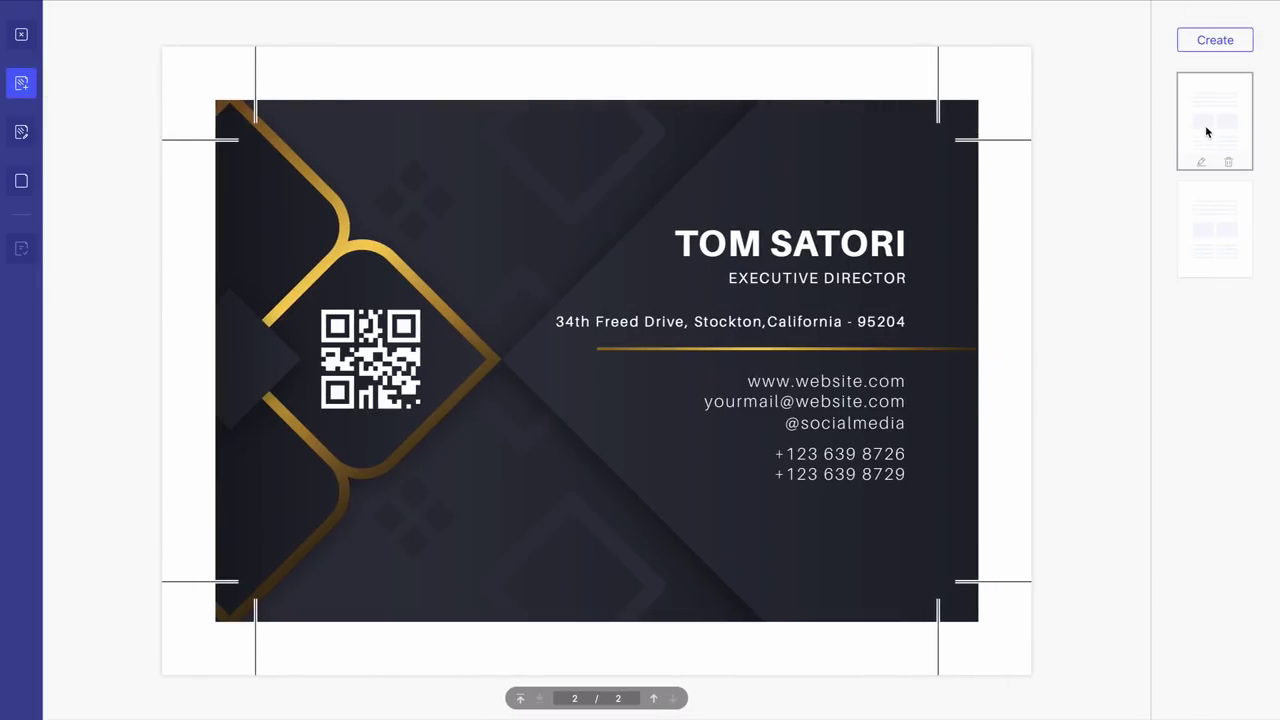
{"action": "left_click", "coordinate": [1215, 42]}
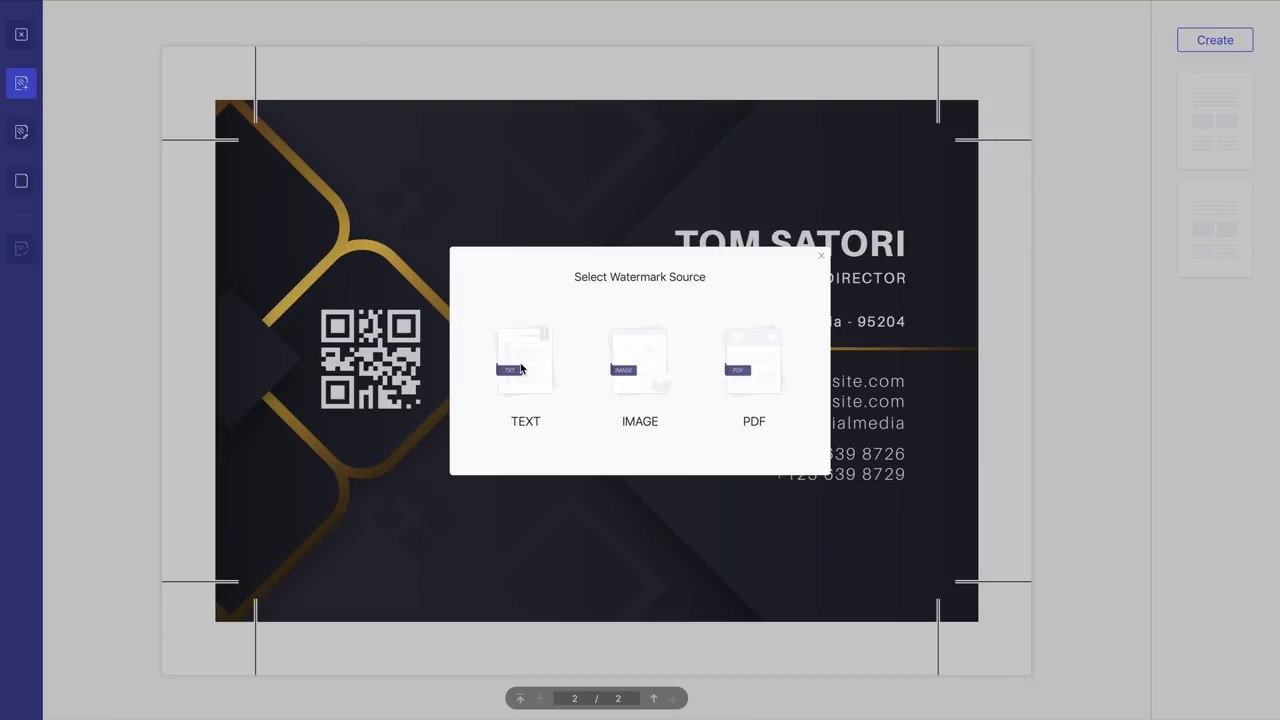
{"action": "left_click", "coordinate": [520, 369]}
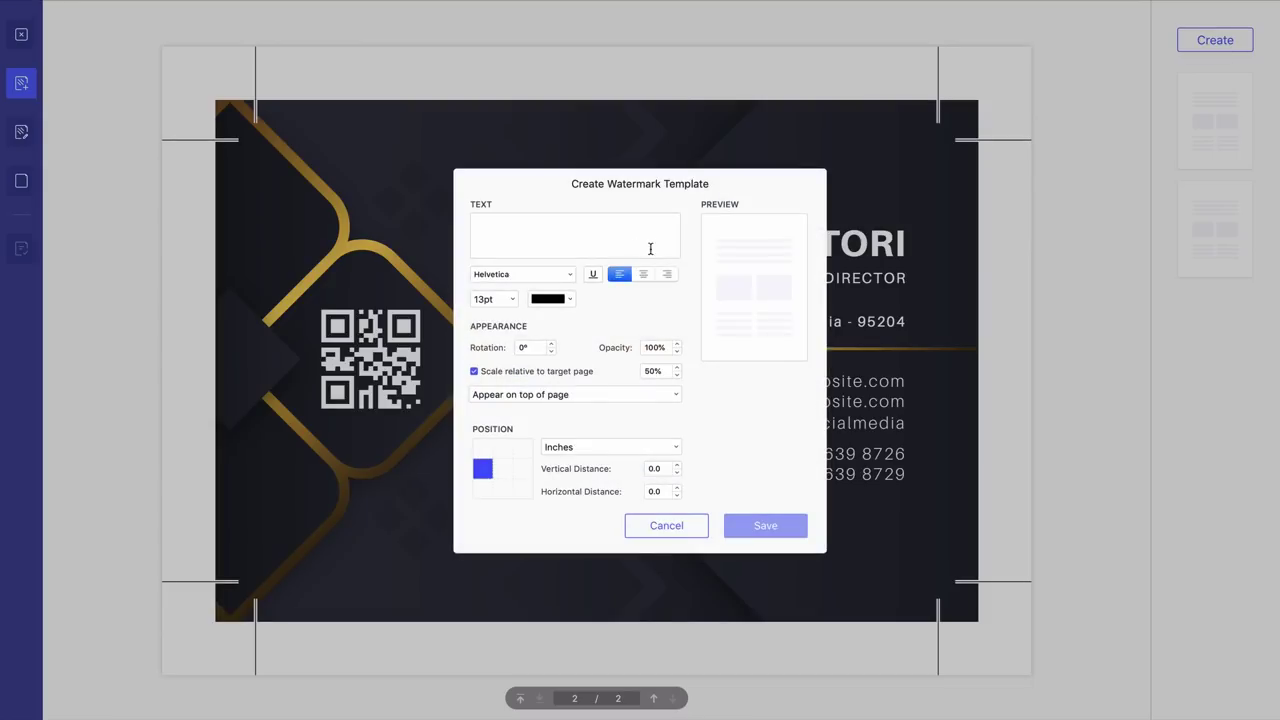
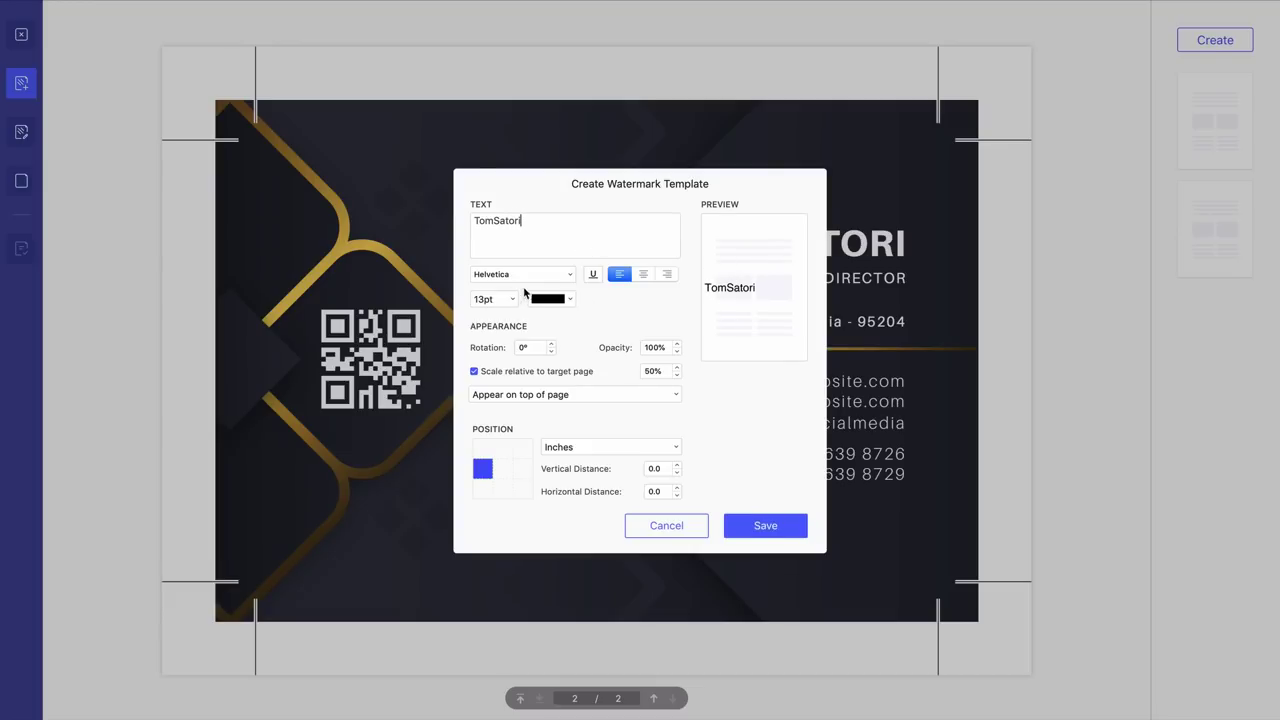
{"action": "left_click", "coordinate": [565, 275]}
{"action": "left_click", "coordinate": [563, 290]}
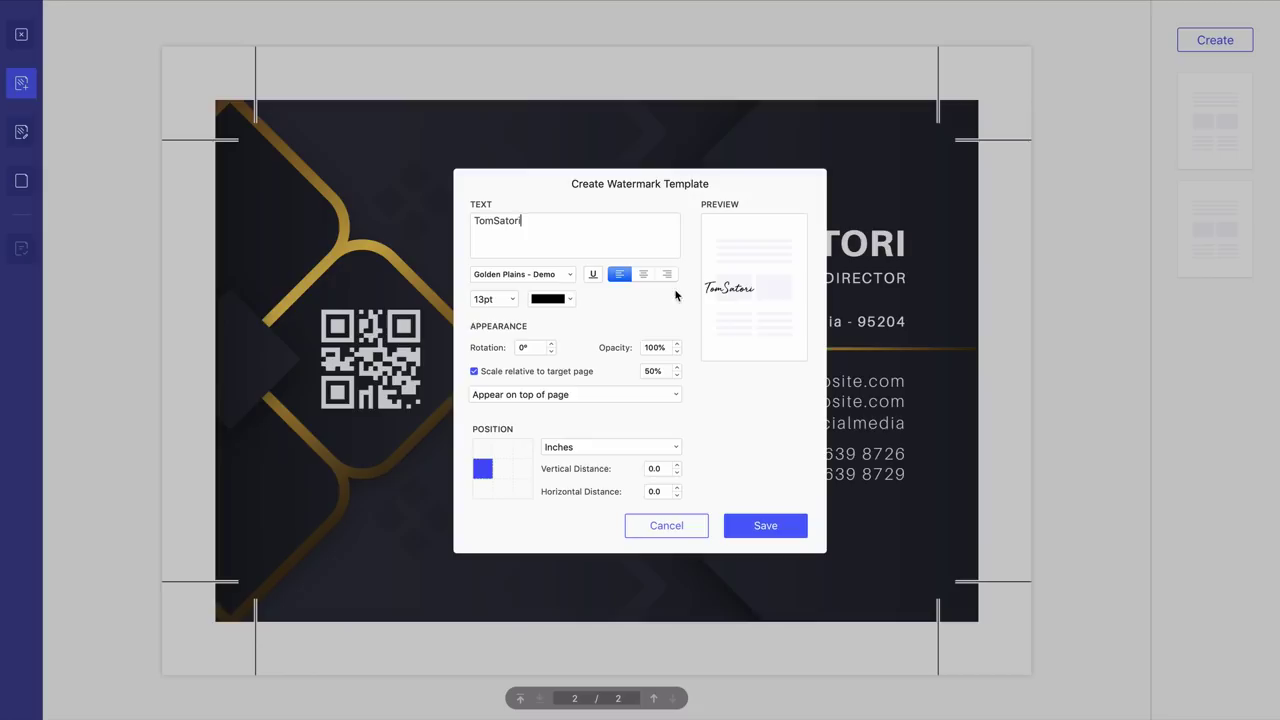
- Make the watermark mint green, 11pt, at the bottom-right corner, and save the template
{"action": "left_click", "coordinate": [572, 300]}
{"action": "left_click", "coordinate": [557, 366]}
{"action": "left_click", "coordinate": [521, 489]}
{"action": "left_click", "coordinate": [509, 302]}
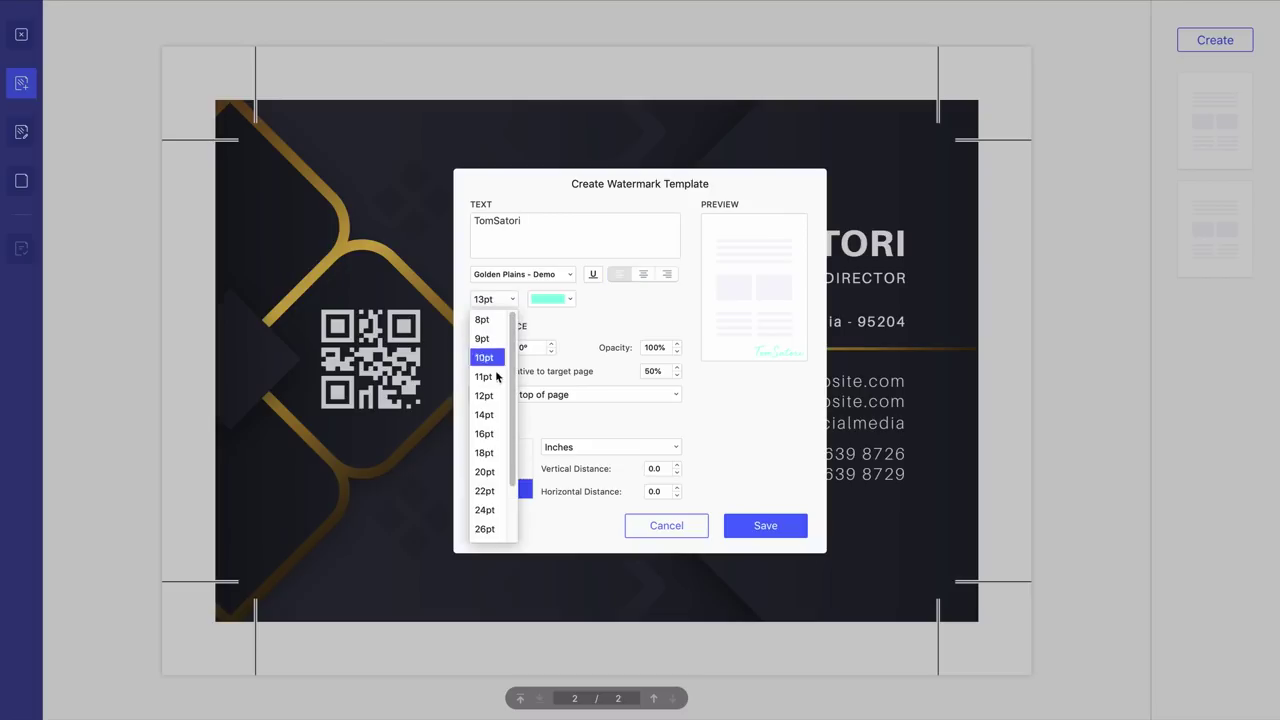
{"action": "left_click", "coordinate": [487, 377]}
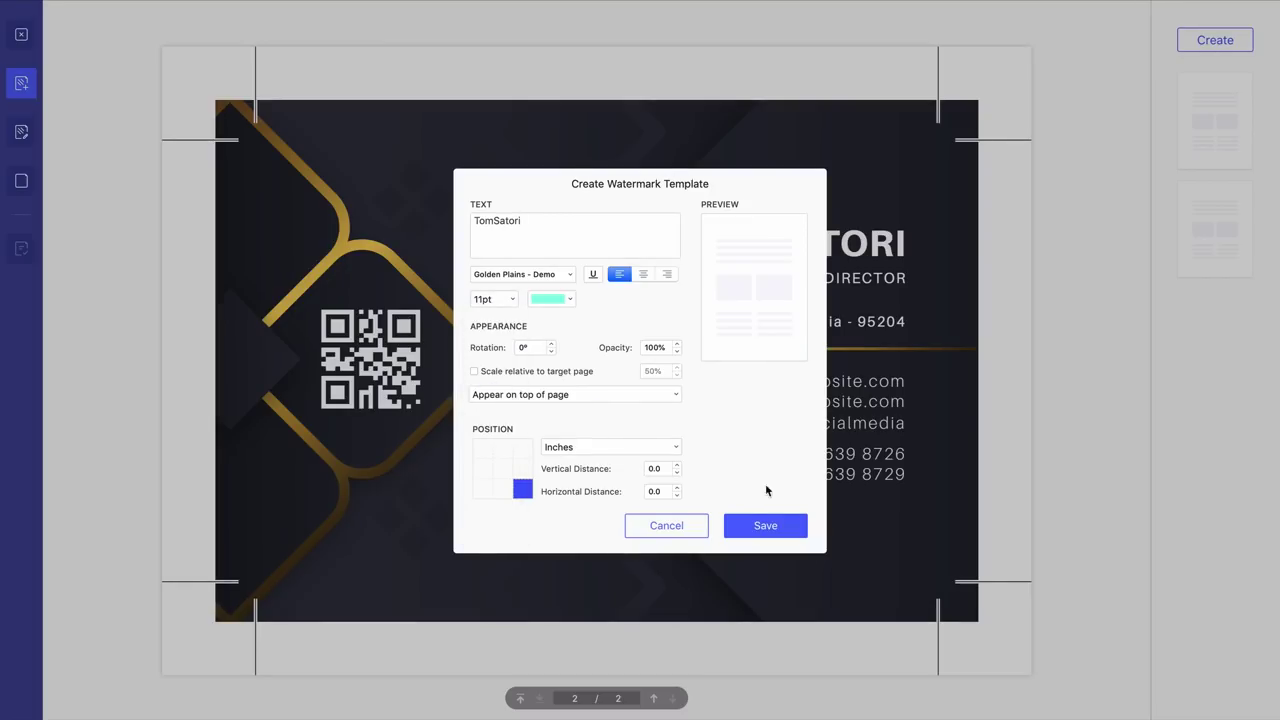
{"action": "left_click", "coordinate": [766, 527]}
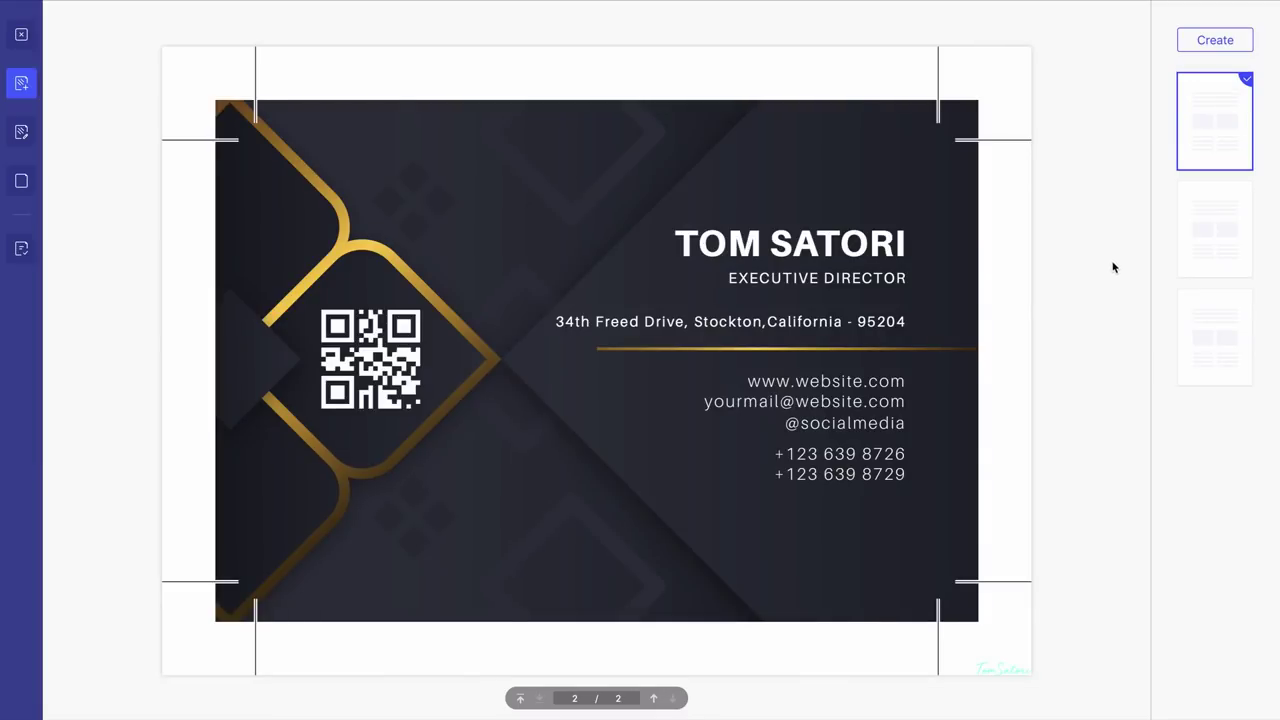
- Adjust the applied watermark's position on the page and save its settings
{"action": "left_click", "coordinate": [24, 130]}
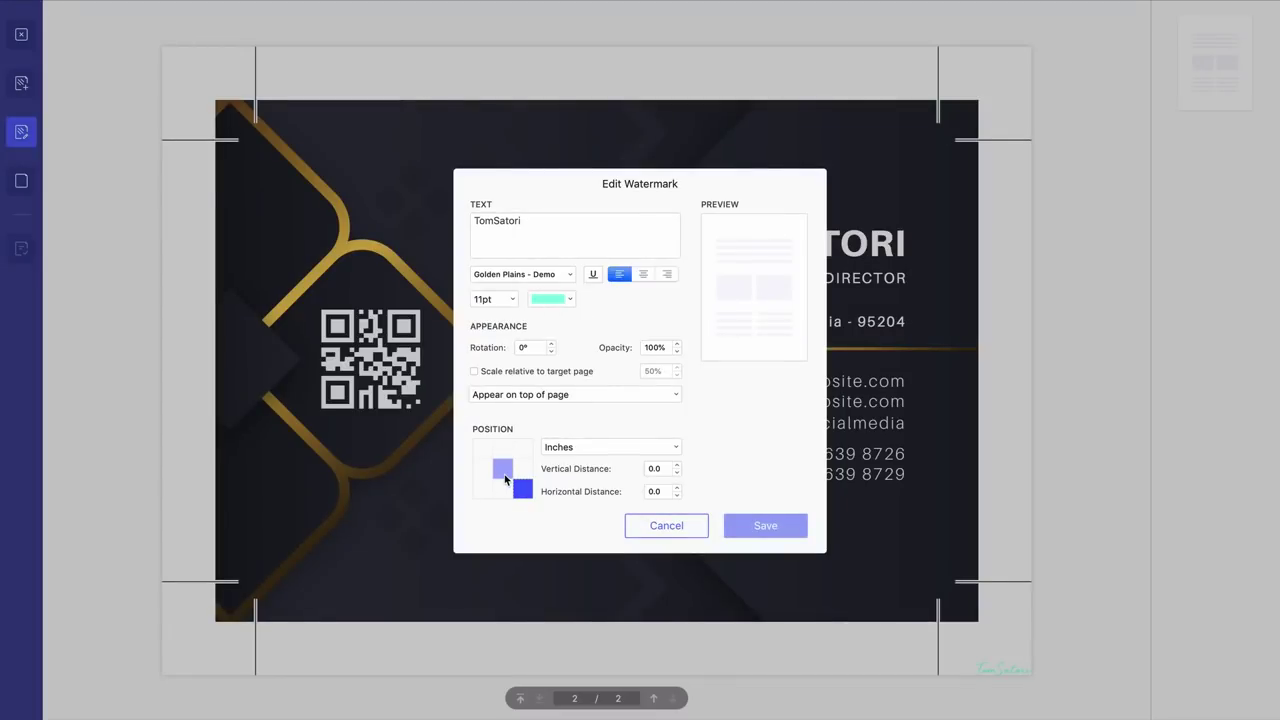
{"action": "left_click_drag", "start_coordinate": [508, 468], "coordinate": [505, 467]}
{"action": "left_click", "coordinate": [778, 527]}
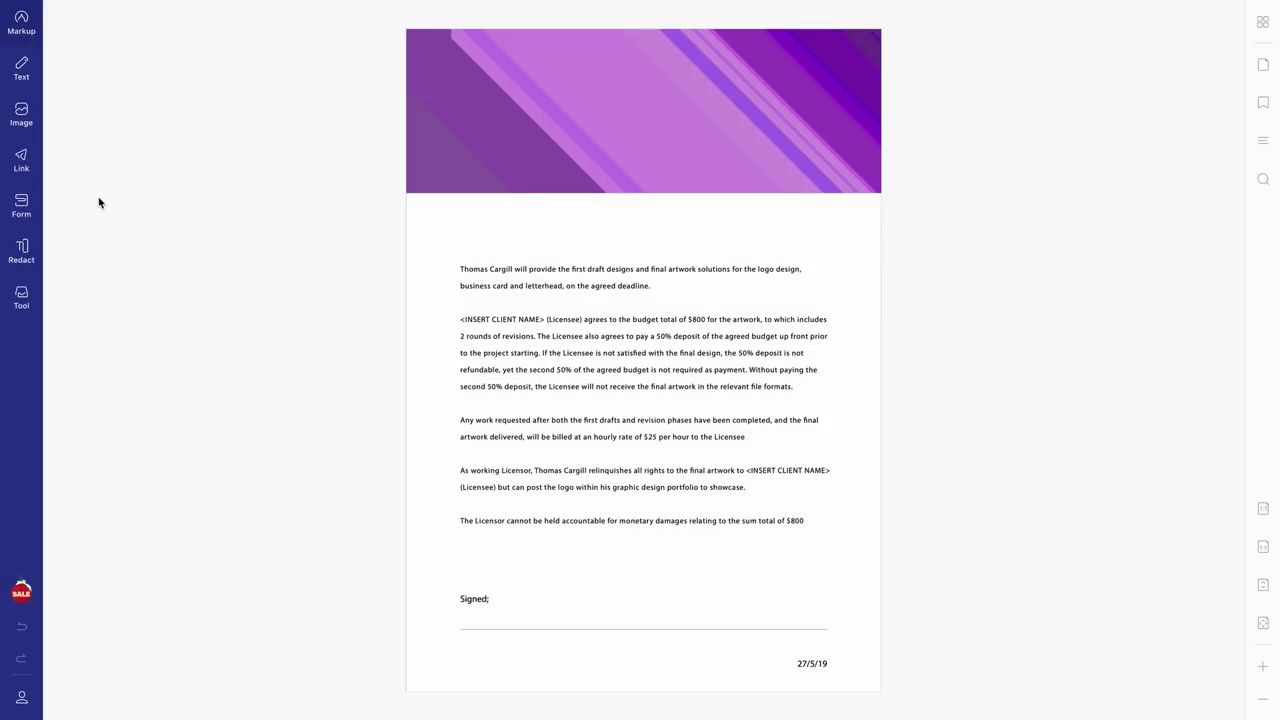
- Replace the contract's <INSERT CLIENT NAME> placeholder with 'Client 1'
{"action": "left_click", "coordinate": [24, 72]}
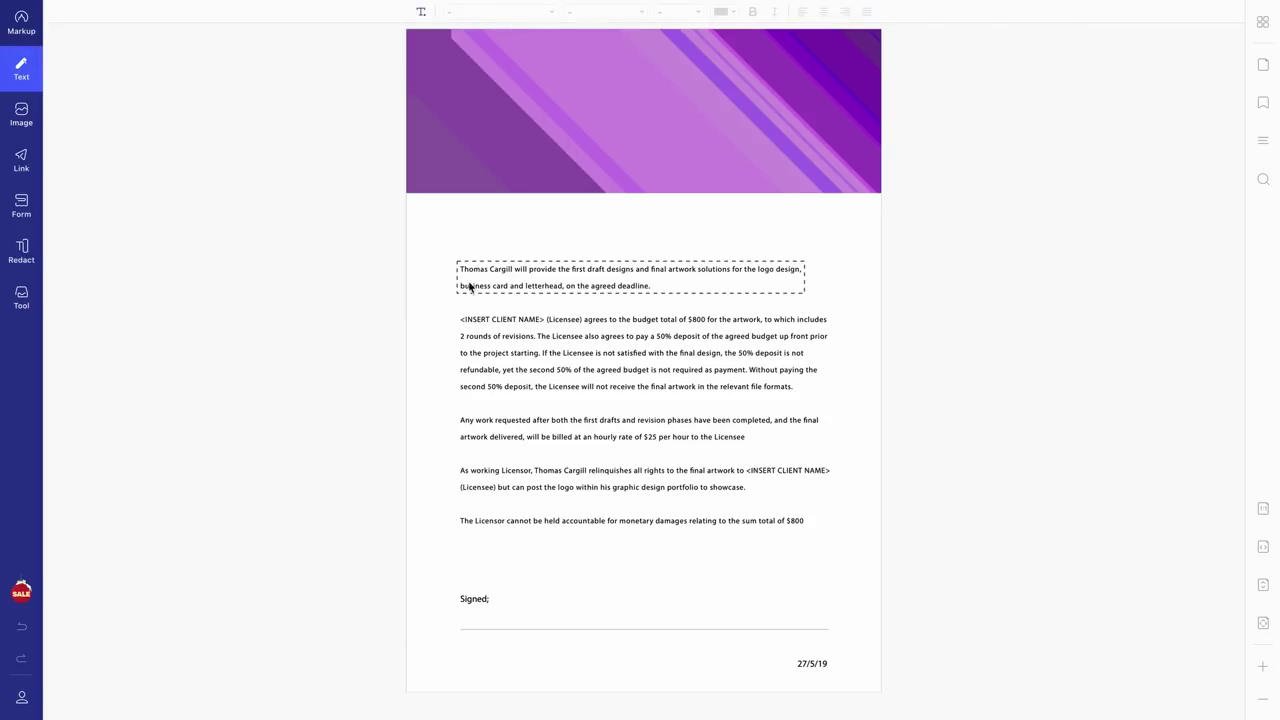
{"action": "left_click", "coordinate": [542, 319]}
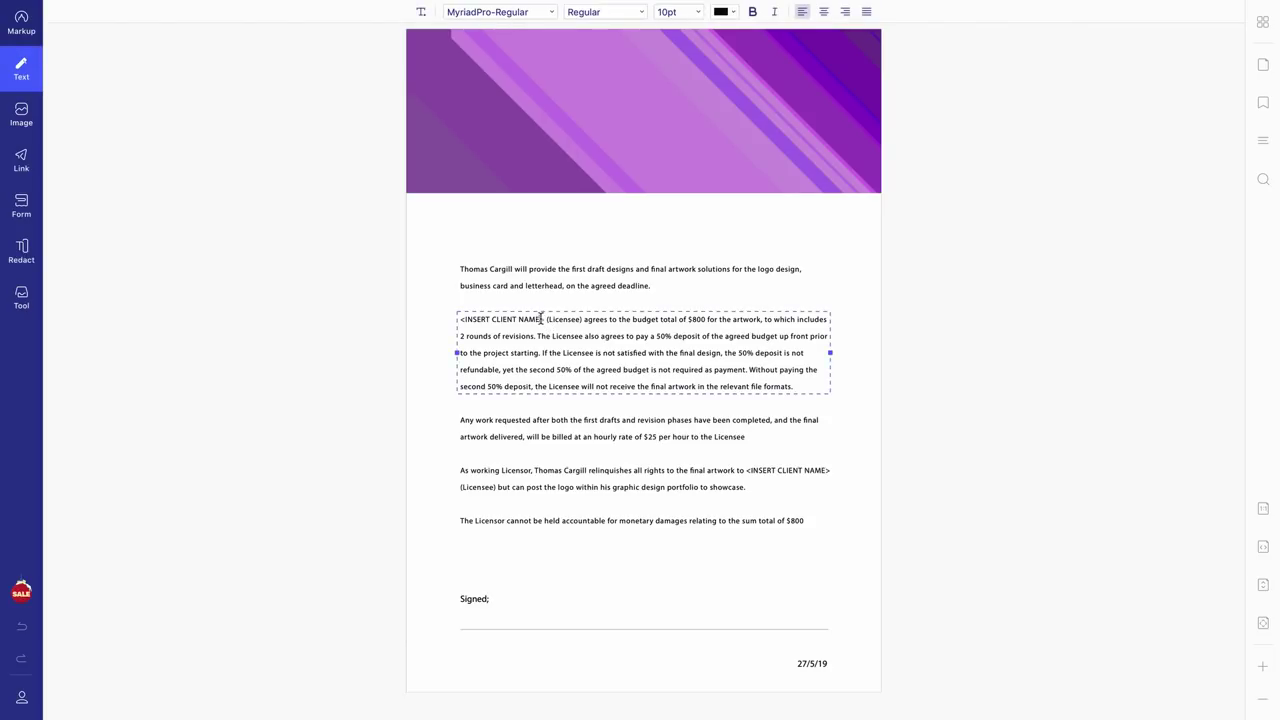
{"action": "left_click_drag", "start_coordinate": [482, 323], "coordinate": [460, 321]}
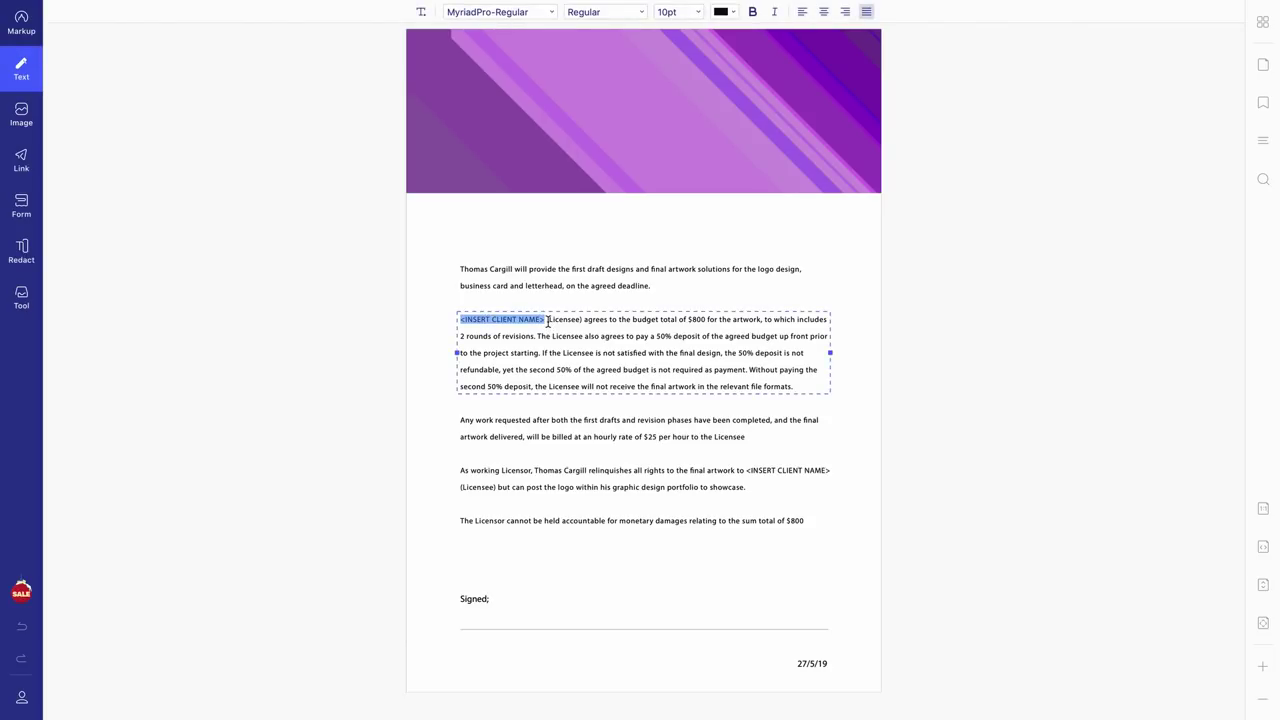
{"action": "type", "text": "Client "}
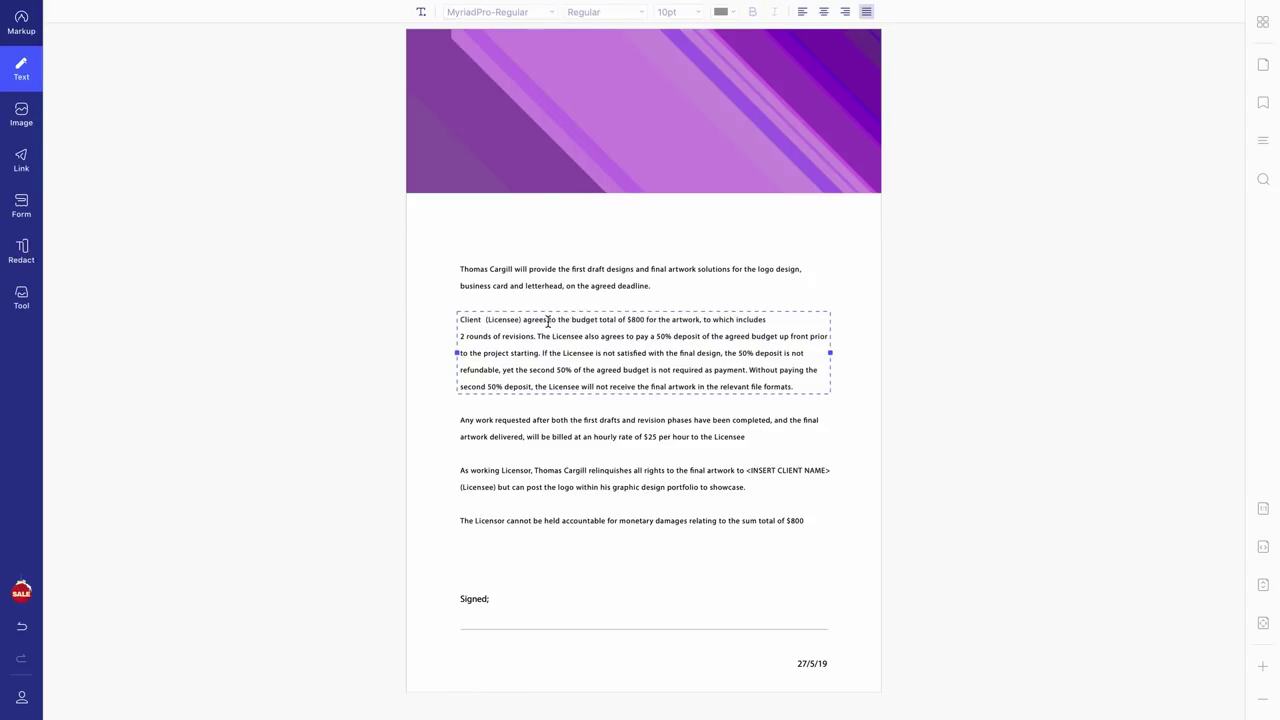
{"action": "type", "text": "1"}
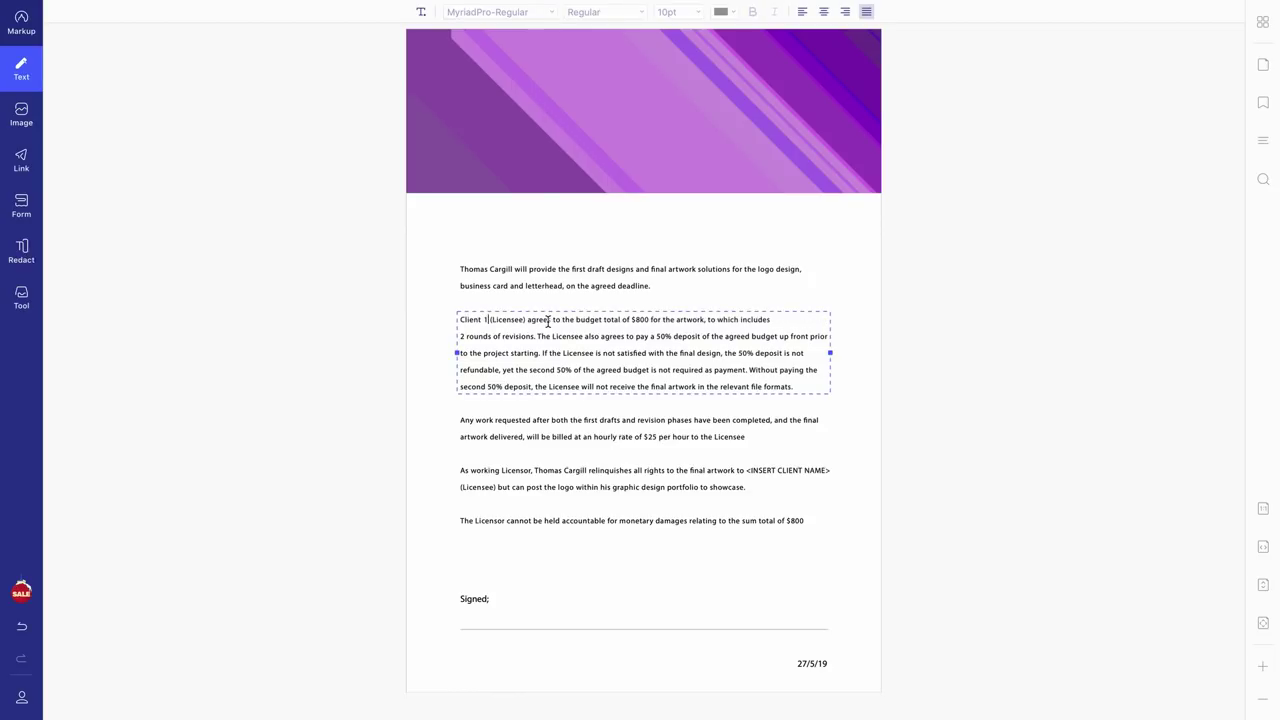
{"action": "left_click", "coordinate": [495, 622]}
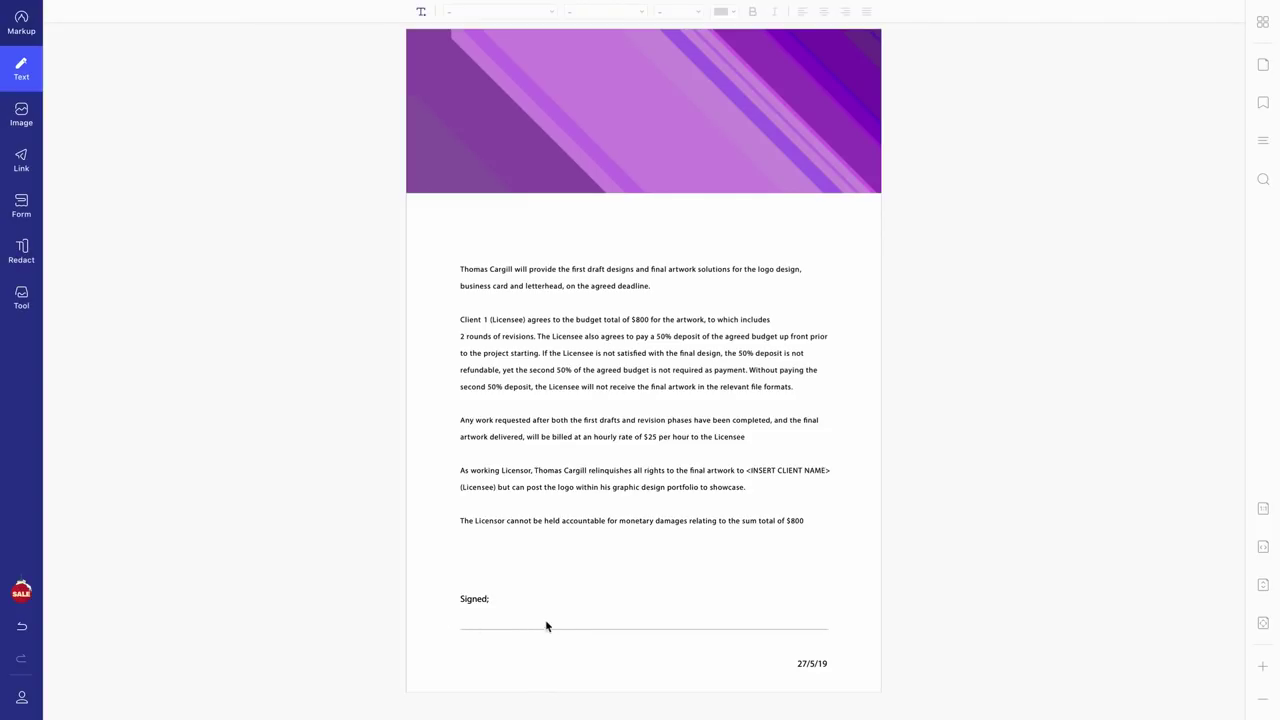
- Toggle the image editing tool off and back on
{"action": "left_click", "coordinate": [25, 119]}
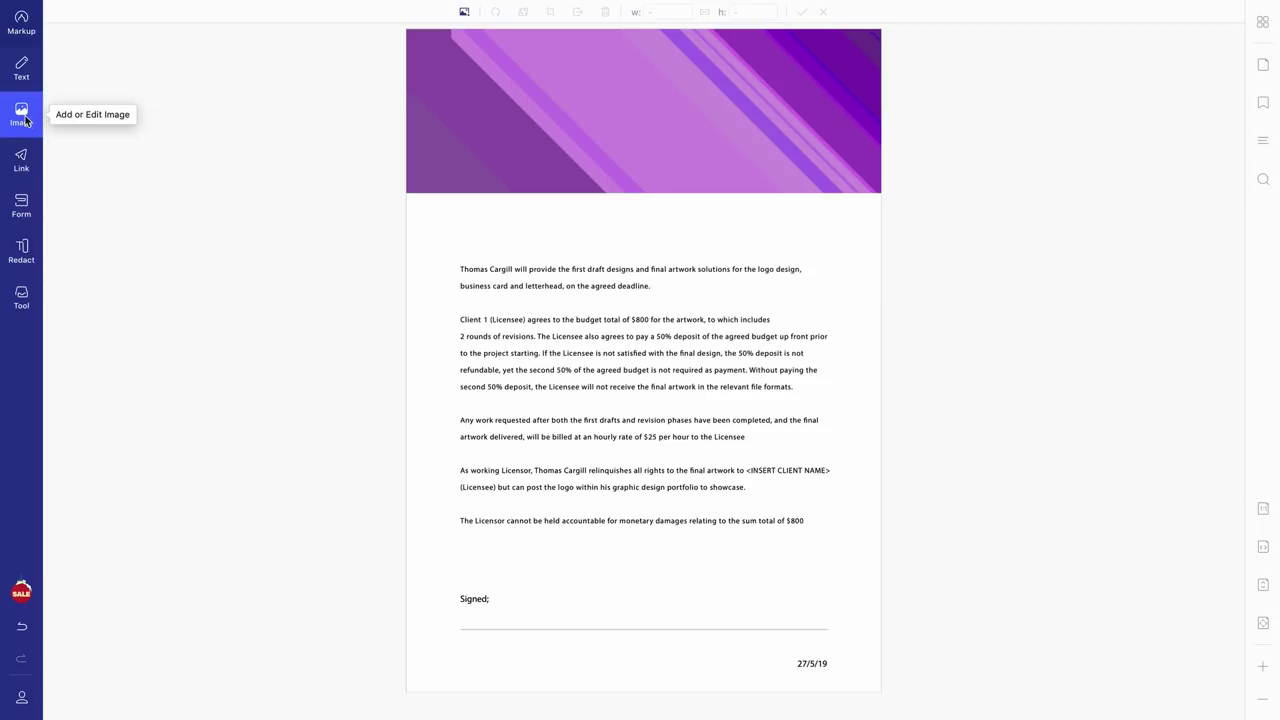
{"action": "left_click", "coordinate": [25, 120]}
{"action": "left_click", "coordinate": [15, 118]}
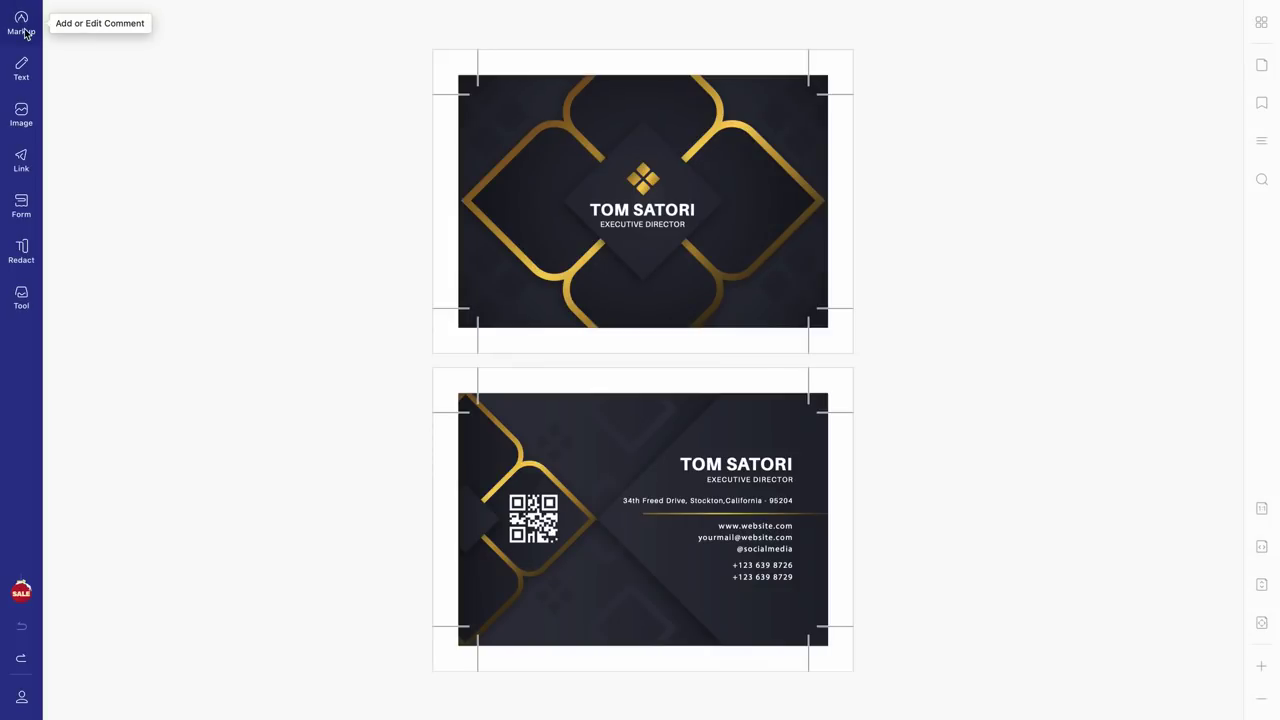
{"action": "left_click", "coordinate": [21, 25]}
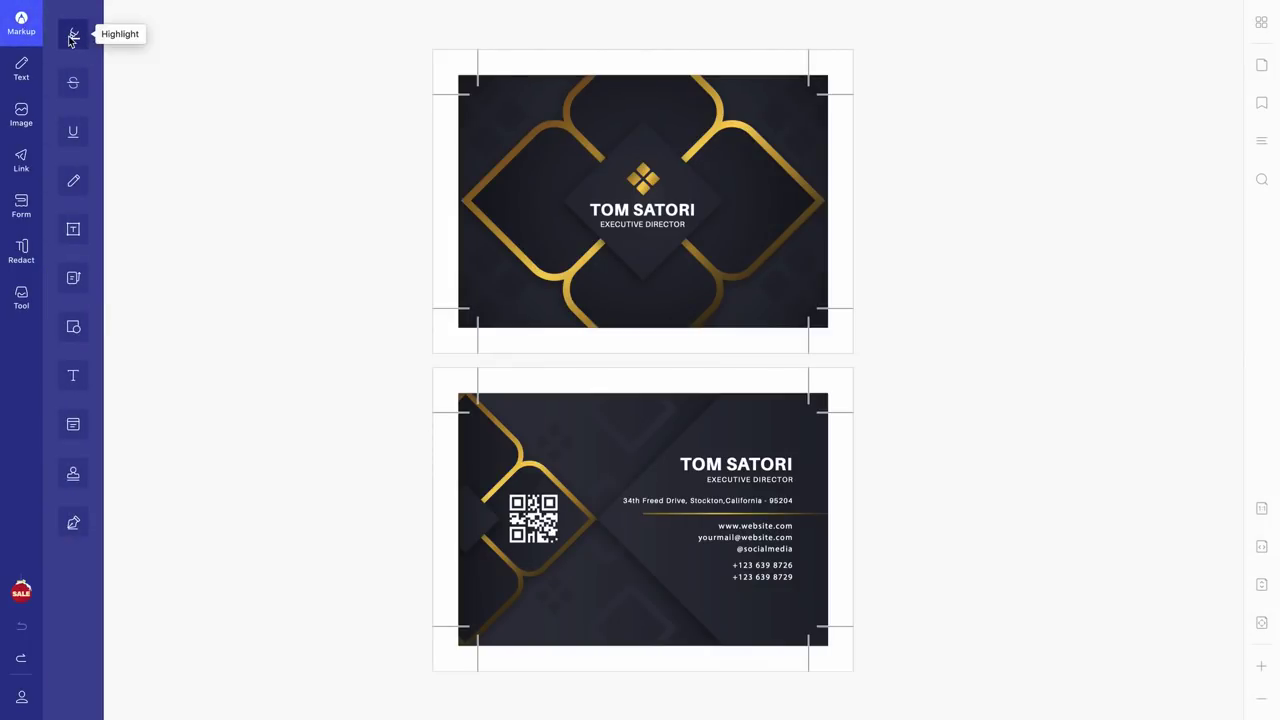
{"action": "left_click", "coordinate": [72, 38]}
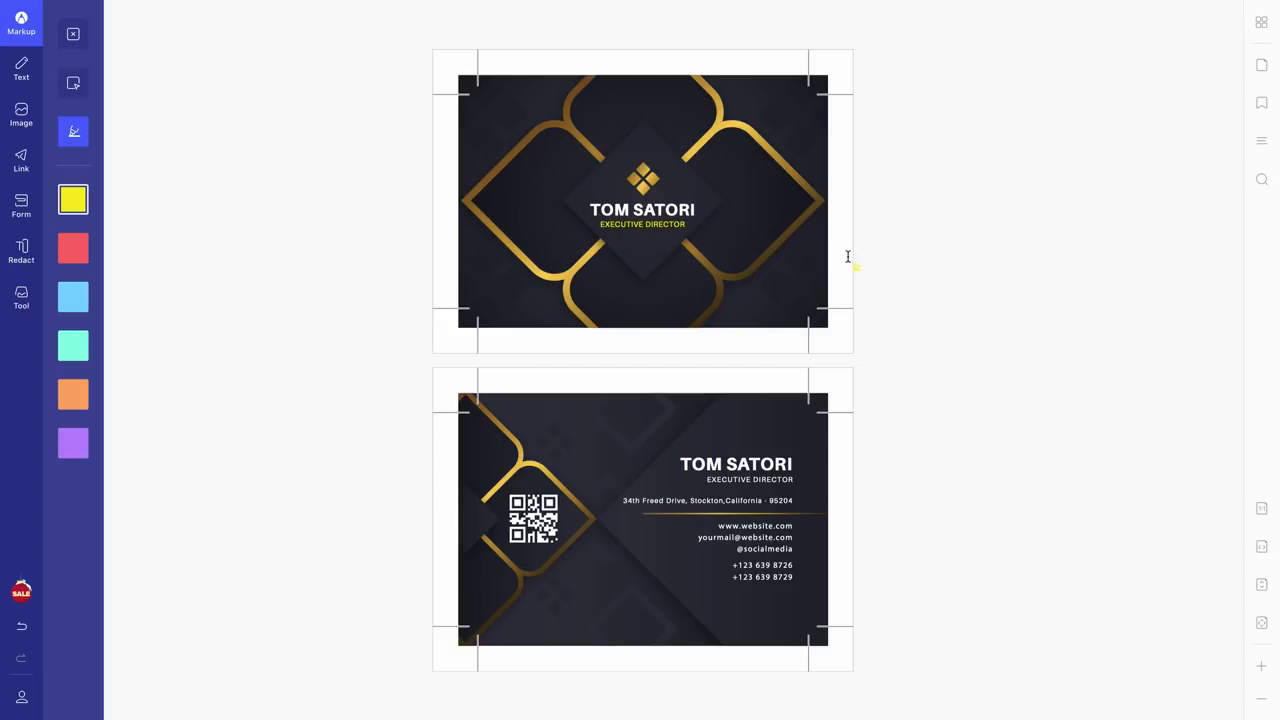
{"action": "scroll", "coordinate": [703, 470], "scroll_direction": "left", "scroll_amount": 2}
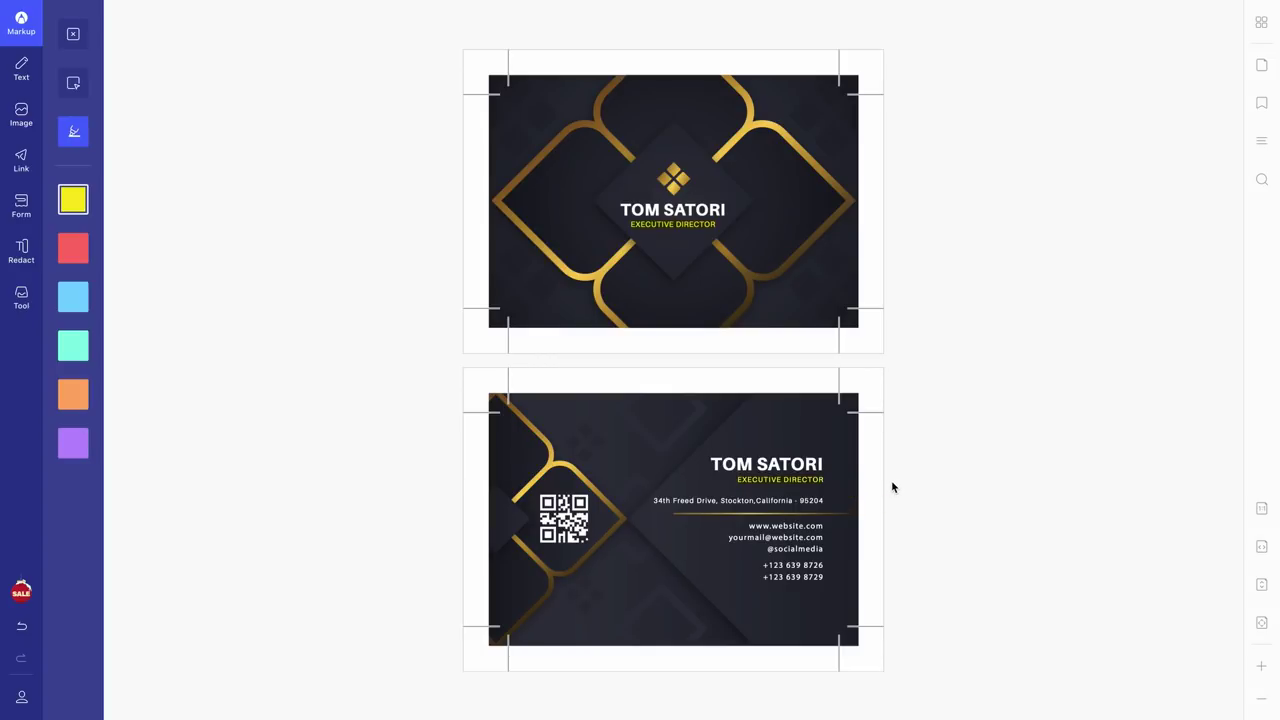
{"action": "key", "text": "super+z"}
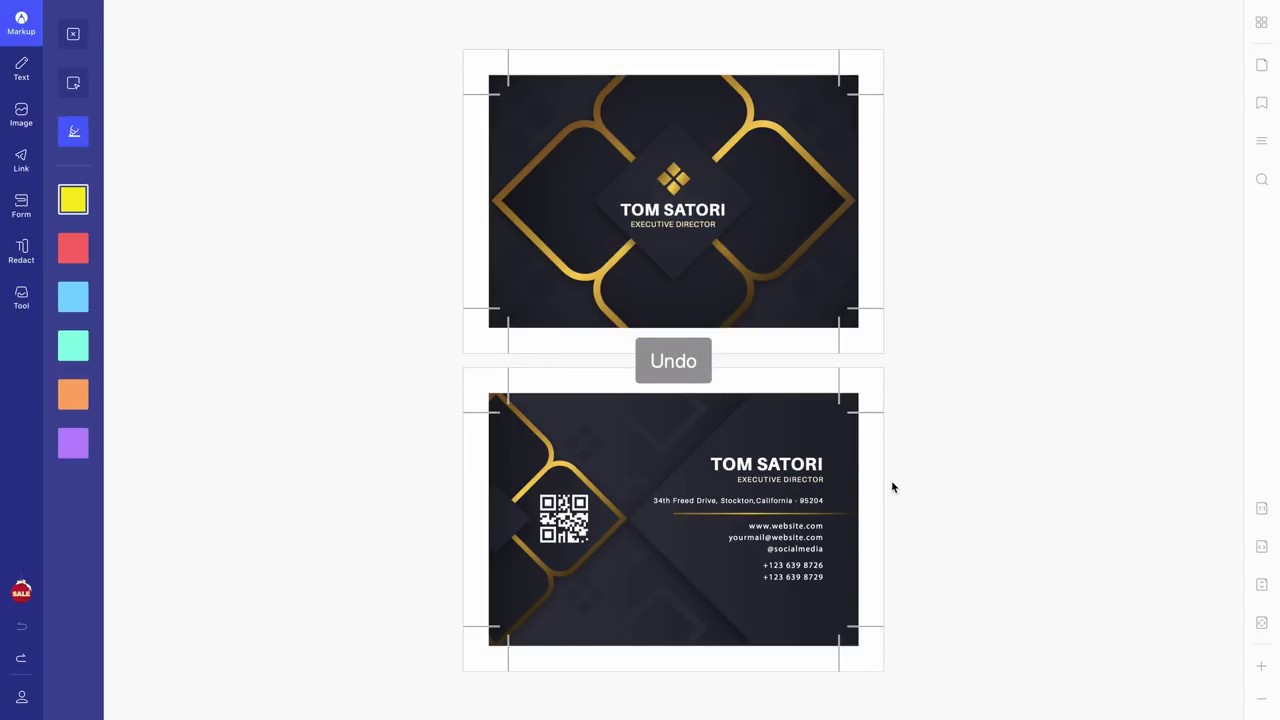
- Place the saved signature on the front card, shrunk into its lower-right corner
{"action": "left_click", "coordinate": [74, 36]}
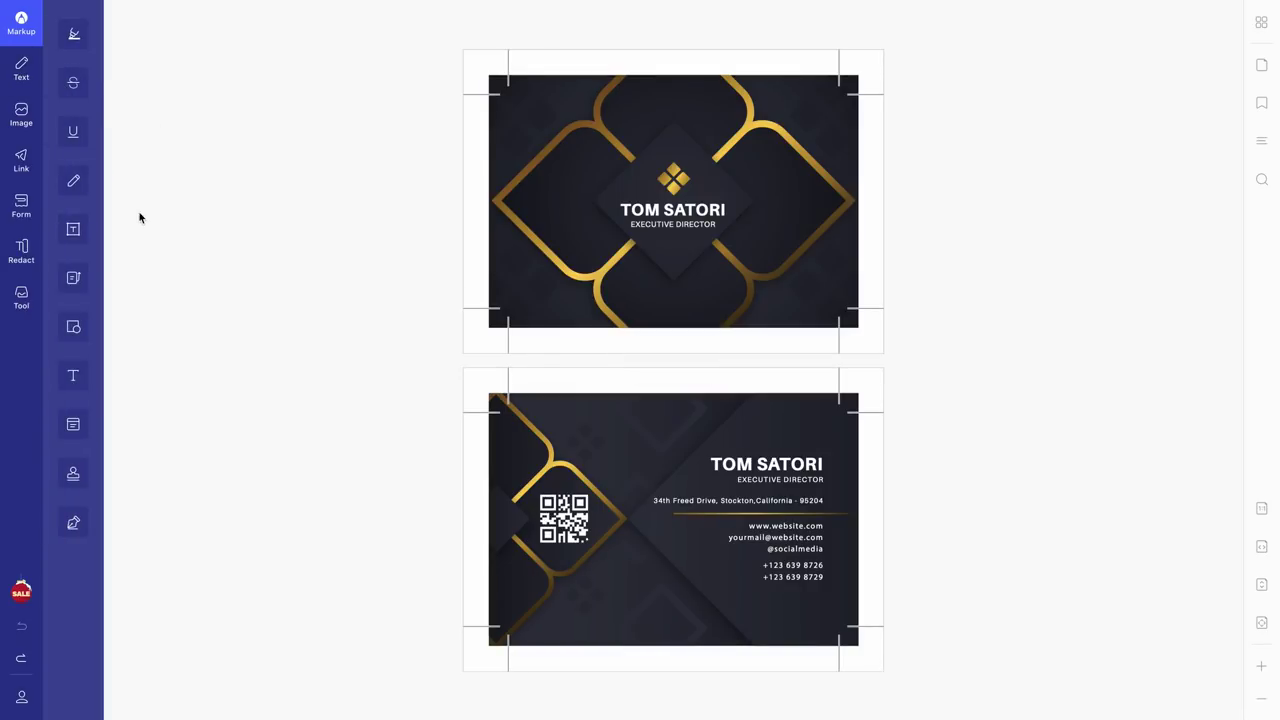
{"action": "left_click", "coordinate": [73, 528]}
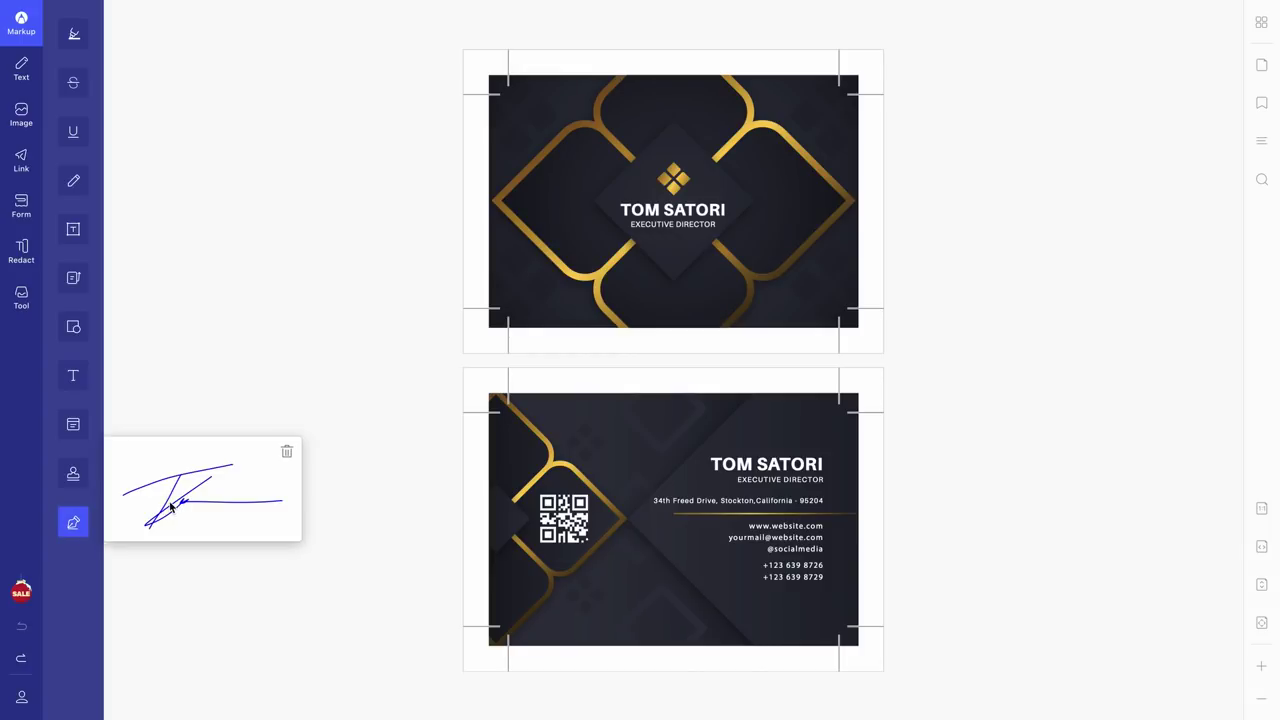
{"action": "left_click", "coordinate": [510, 364]}
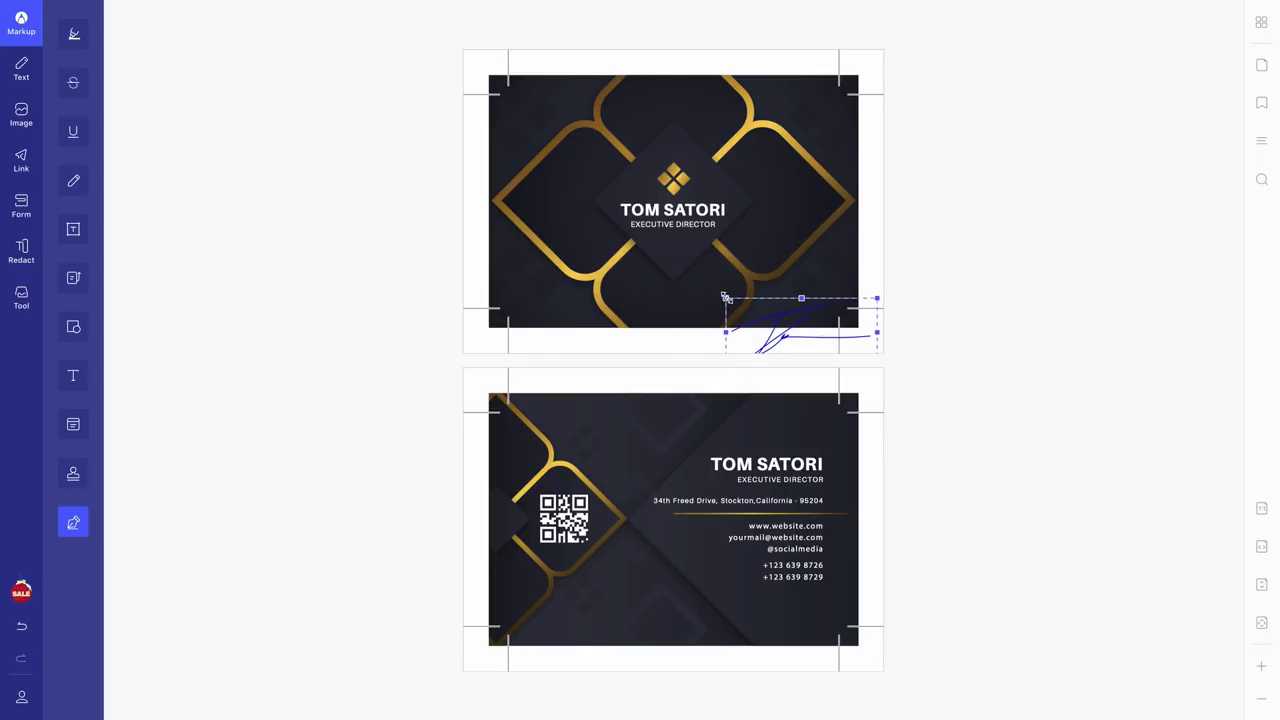
{"action": "mouse_move", "coordinate": [726, 298]}
{"action": "left_mouse_down"}
{"action": "mouse_move", "coordinate": [771, 308]}
{"action": "mouse_move", "coordinate": [805, 339]}
{"action": "left_mouse_up"}
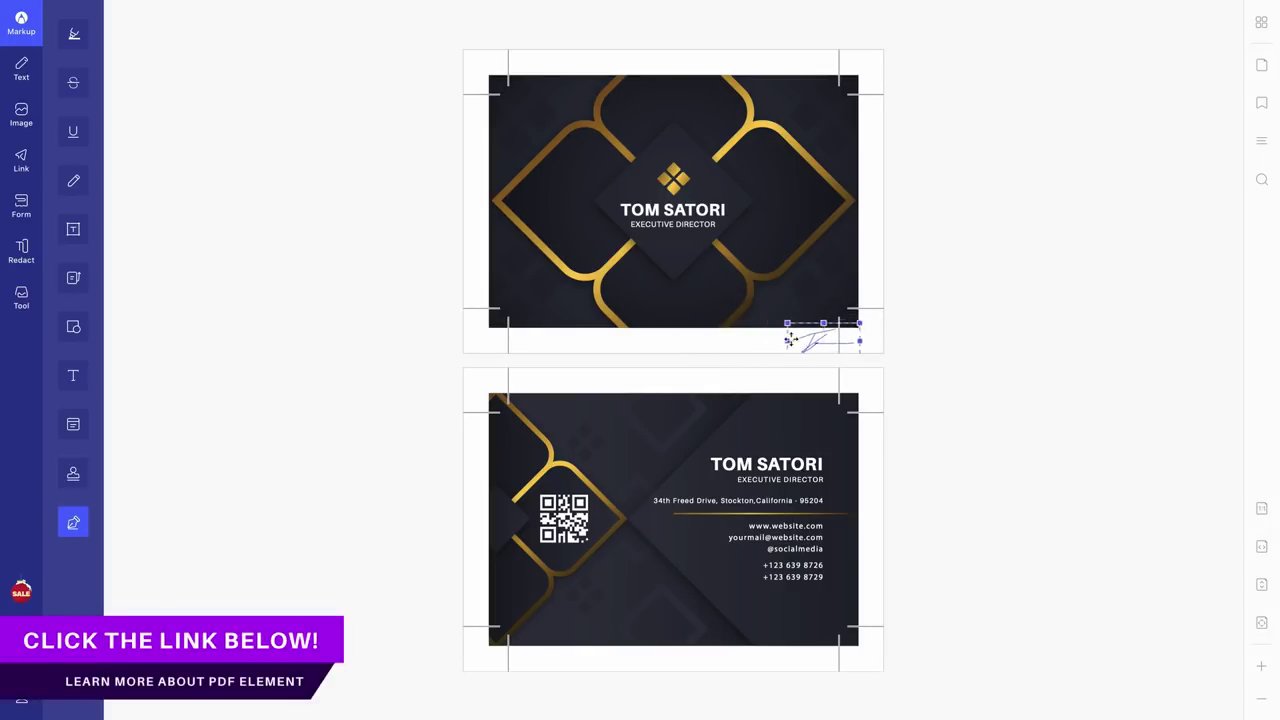